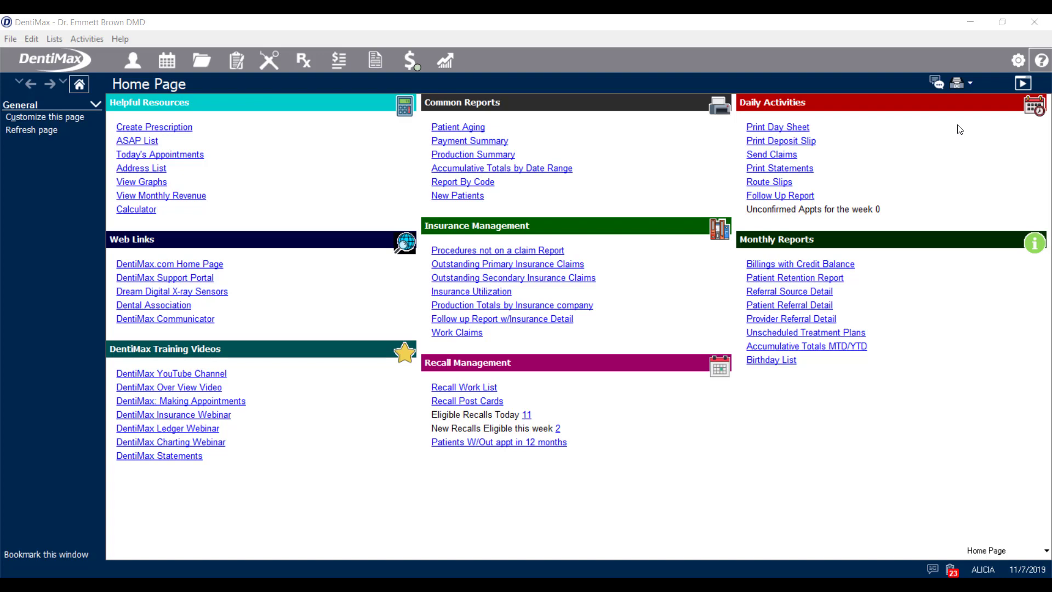
# Open the Scheduler to show the appointment book for Thursday, November 7, 2019
pyautogui.click(167, 61)
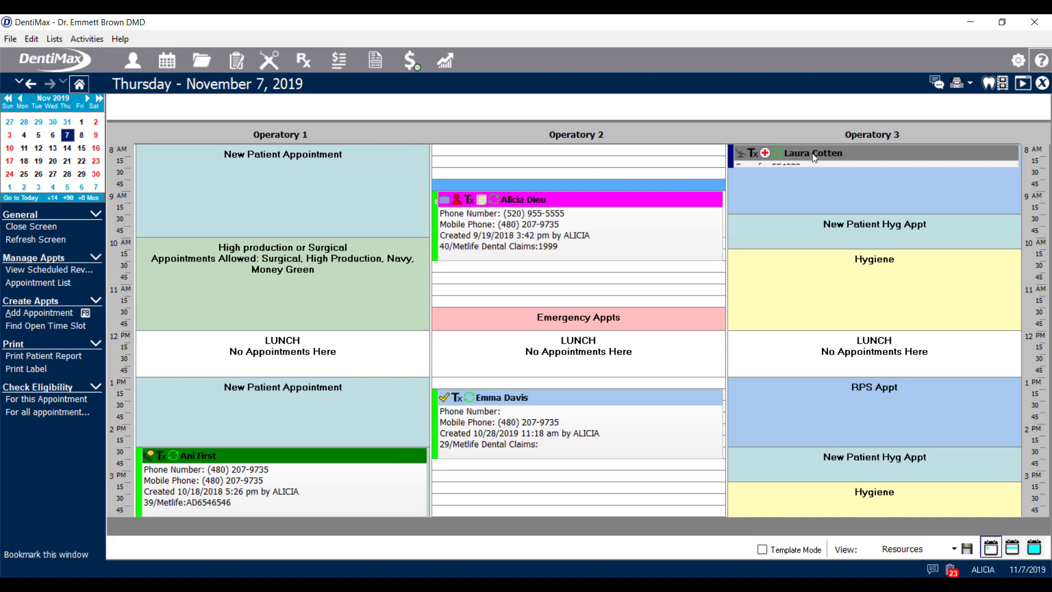
pyautogui.moveTo(810, 158)
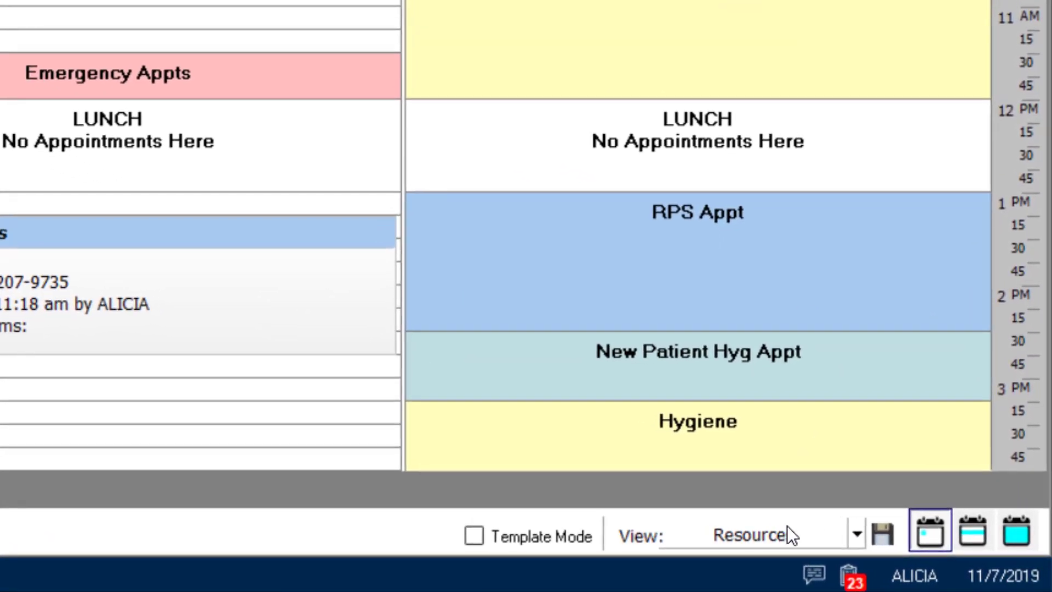
pyautogui.click(855, 540)
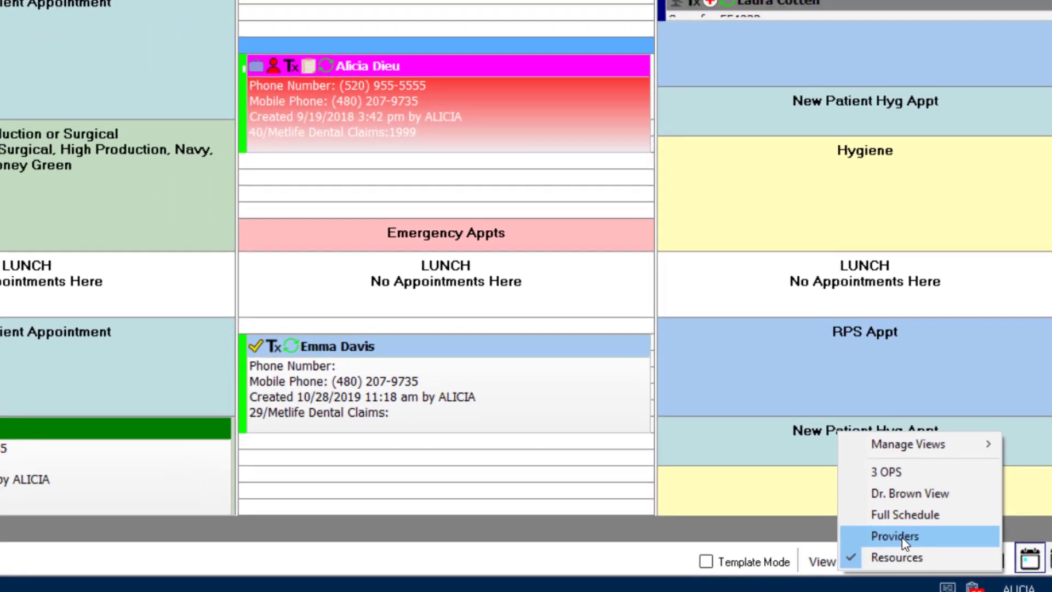
pyautogui.click(833, 520)
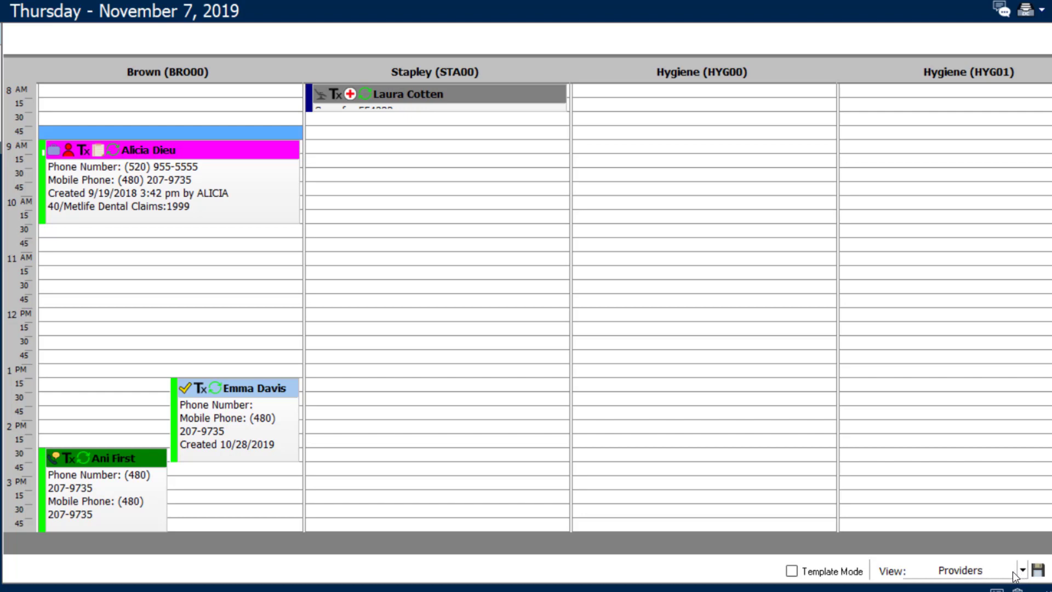
pyautogui.click(239, 102)
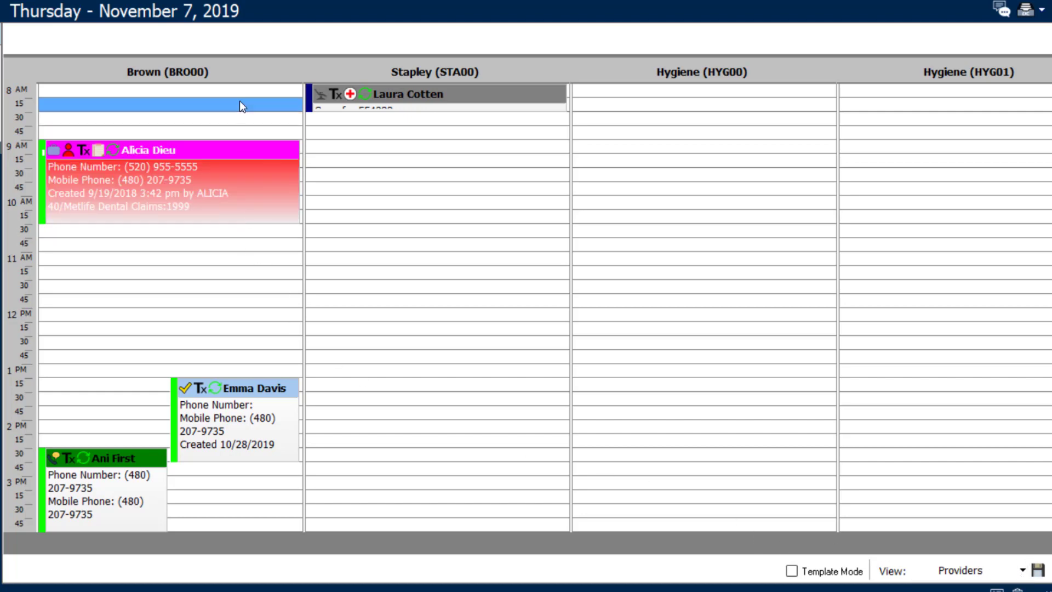
pyautogui.click(400, 159)
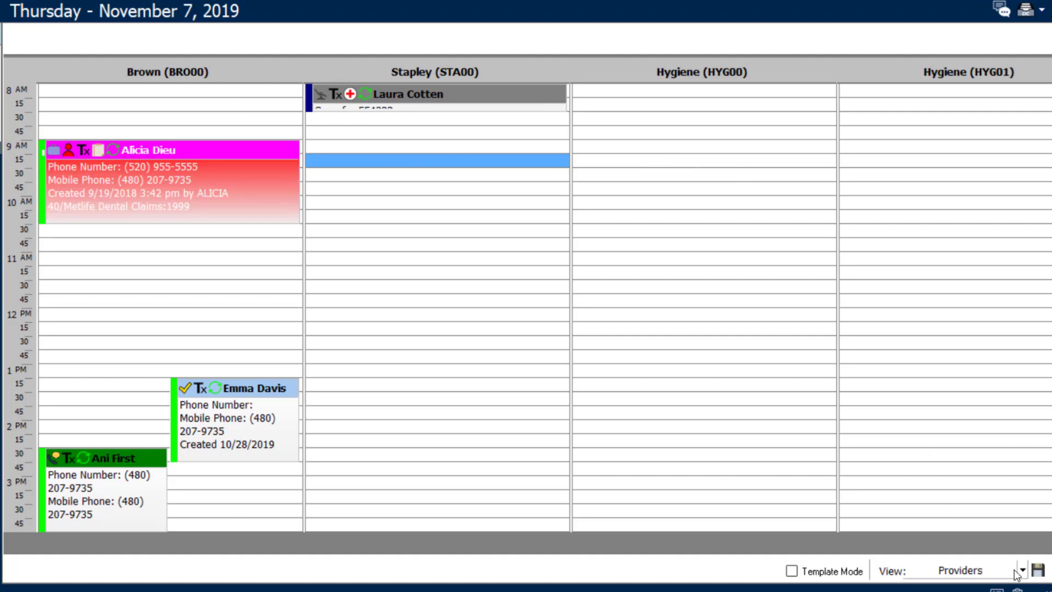
pyautogui.click(960, 569)
pyautogui.click(958, 567)
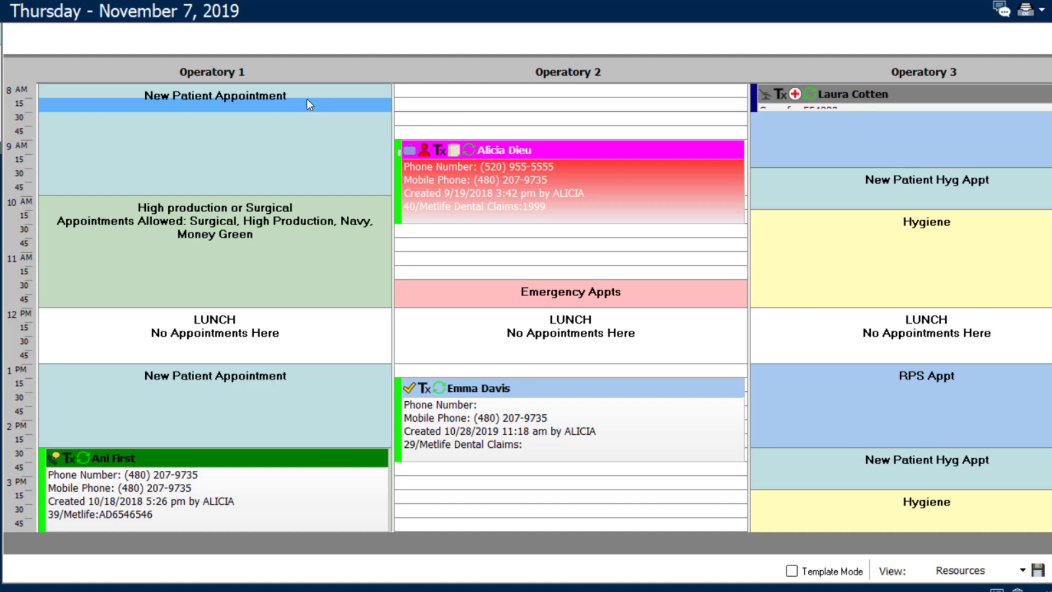
# Drag the Operatory 2 afternoon appointment into Operatory 1 at 1:30 and dismiss the recurring-appointment warning
pyautogui.click(436, 97)
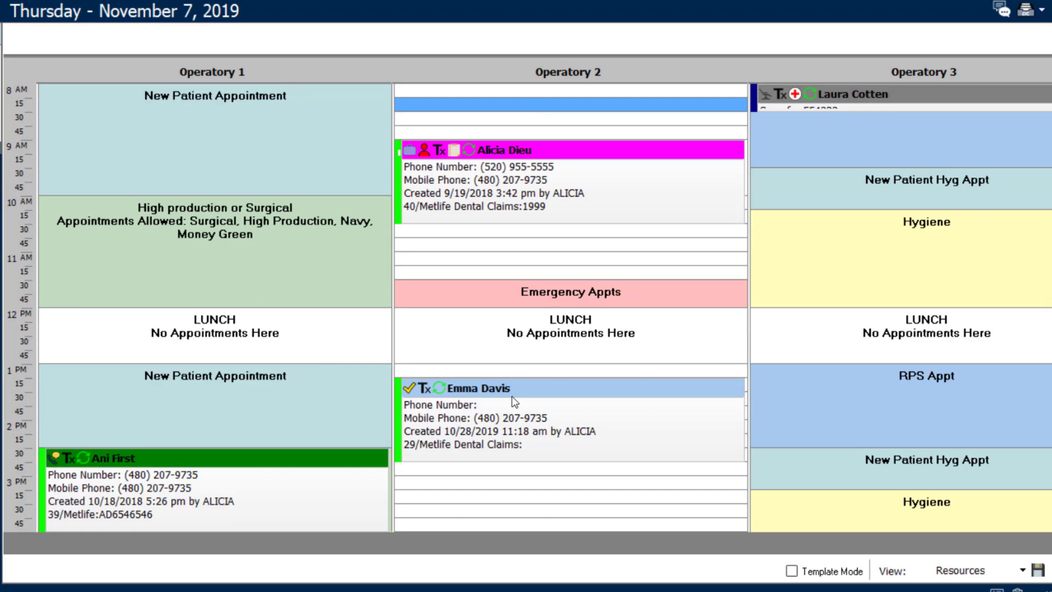
pyautogui.moveTo(511, 396); pyautogui.dragTo(477, 404)
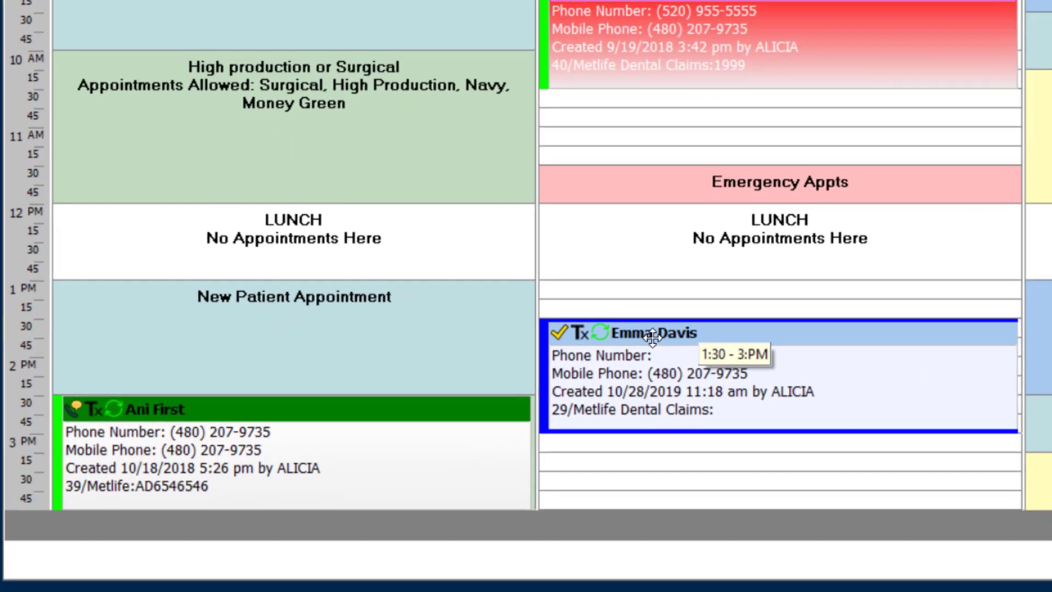
pyautogui.moveTo(652, 337); pyautogui.dragTo(501, 348)
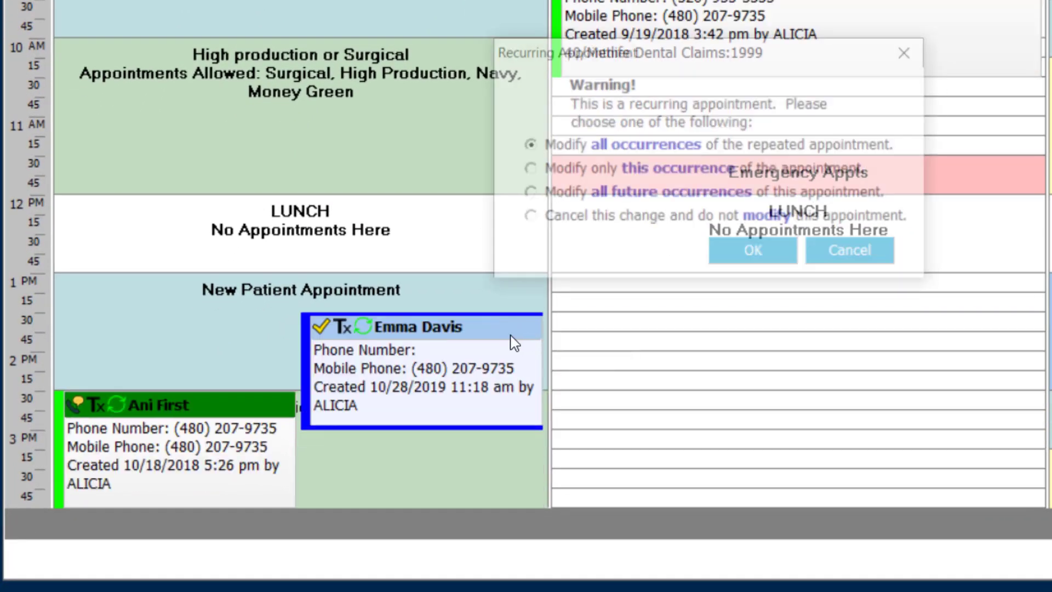
pyautogui.press('Return')
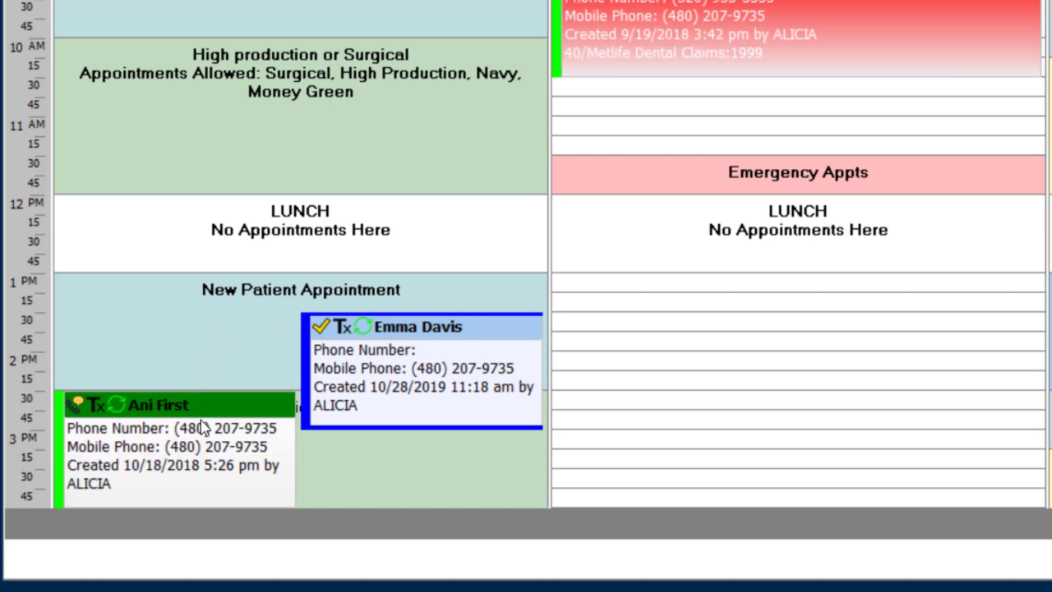
pyautogui.moveTo(204, 417)
# Select an empty time slot, then go to the practice Setup page
pyautogui.click(703, 360)
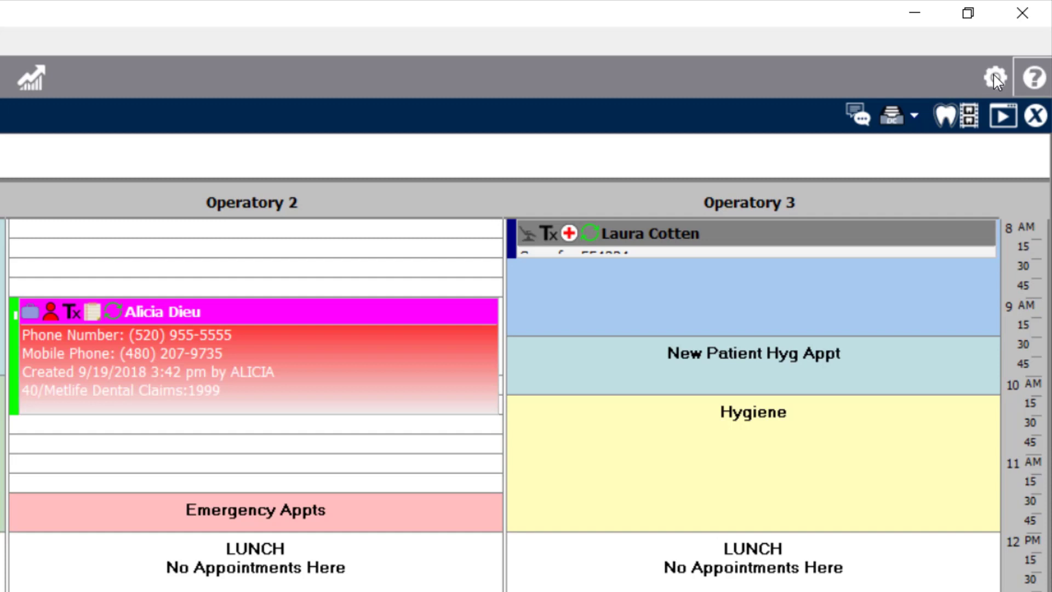
pyautogui.click(995, 78)
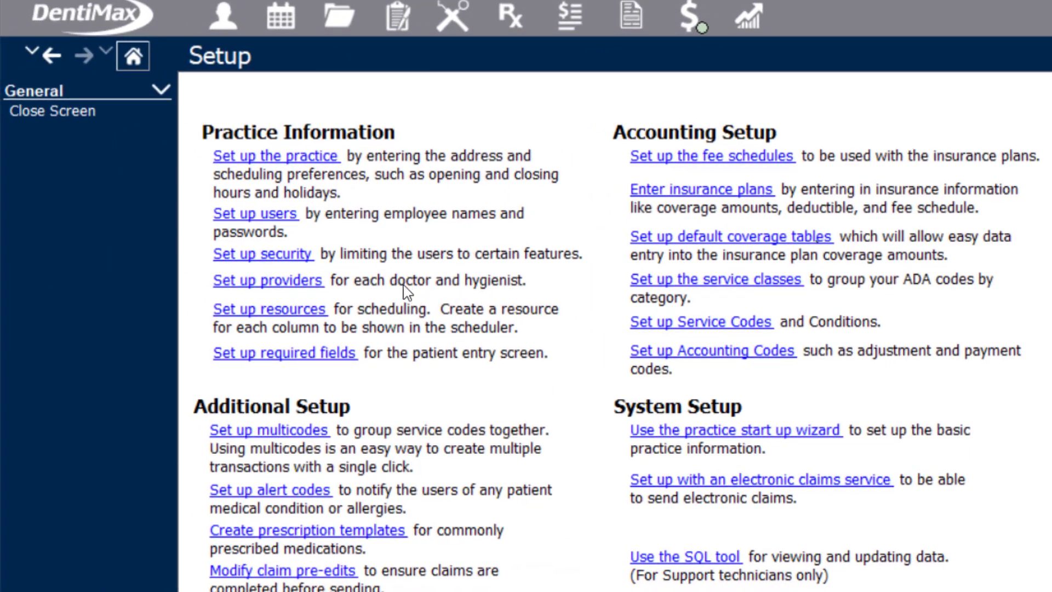
# Open the Set up resources list showing Operatories 1, 2 and 3
pyautogui.click(291, 311)
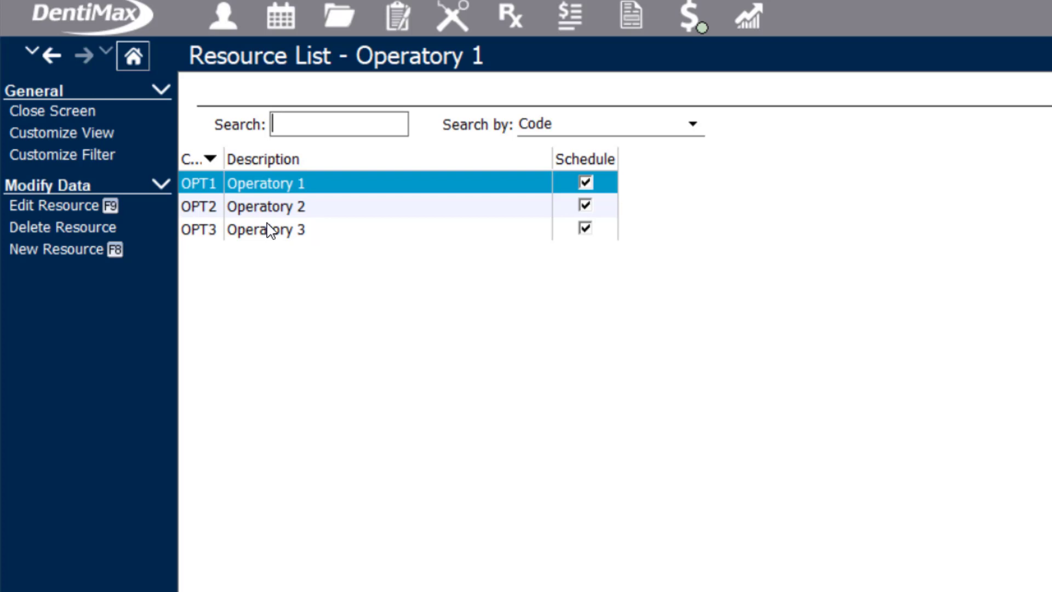
# Add a new resource with description X-rays, replacing the typed Operatory4, and abbreviation xrays
pyautogui.click(70, 252)
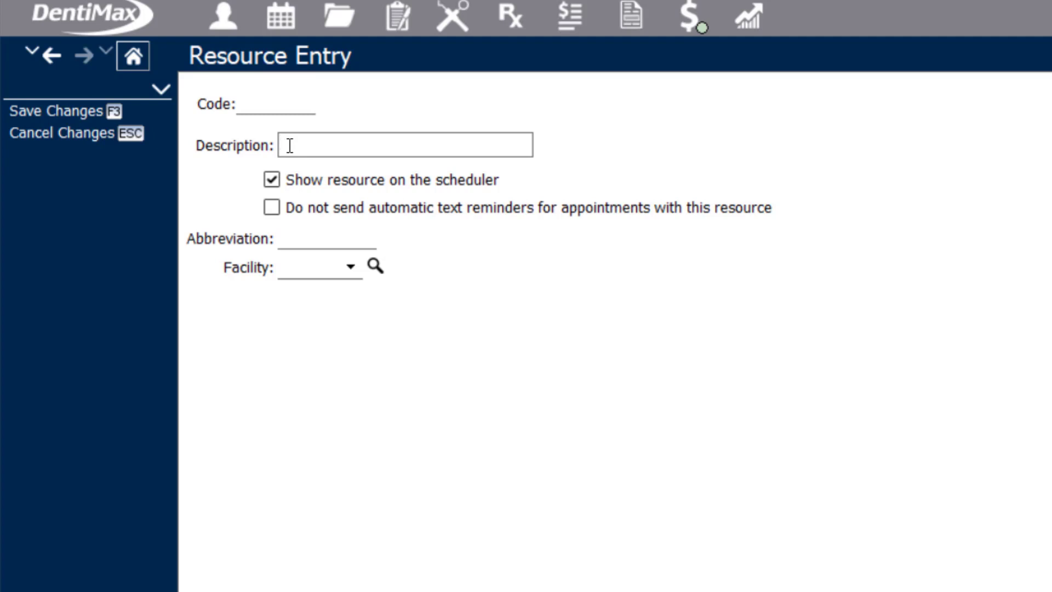
pyautogui.write('Operatory4')
pyautogui.press('BackSpace')
pyautogui.press('BackSpace')
pyautogui.press('BackSpace')
pyautogui.press('BackSpace')
pyautogui.press('BackSpace')
pyautogui.press('BackSpace')
pyautogui.press('BackSpace')
pyautogui.press('BackSpace')
pyautogui.press('BackSpace')
pyautogui.press('BackSpace')
pyautogui.write('X-rays')
pyautogui.click(296, 239)
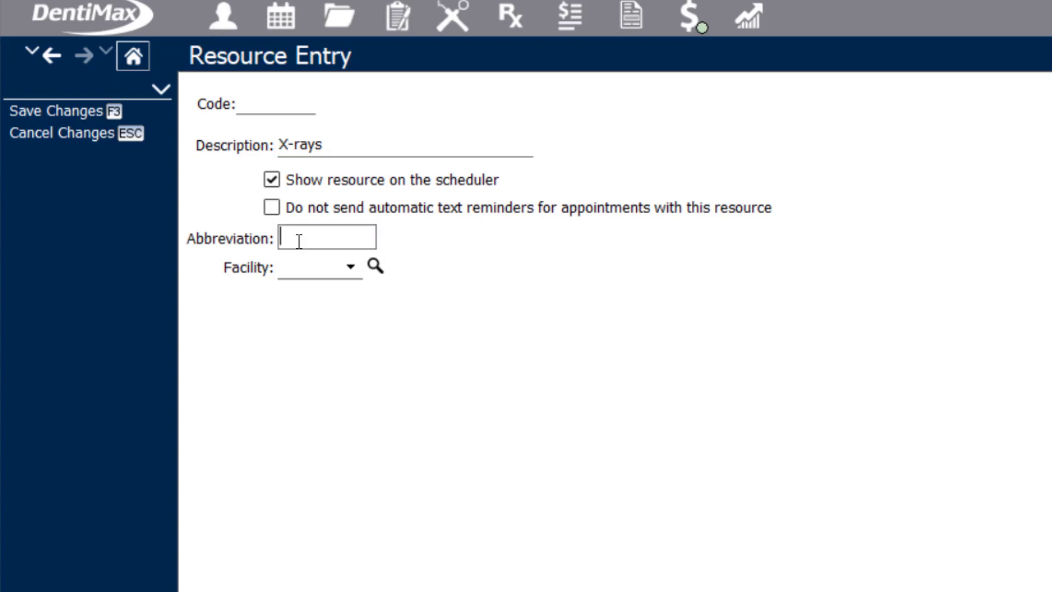
pyautogui.write('xrays')
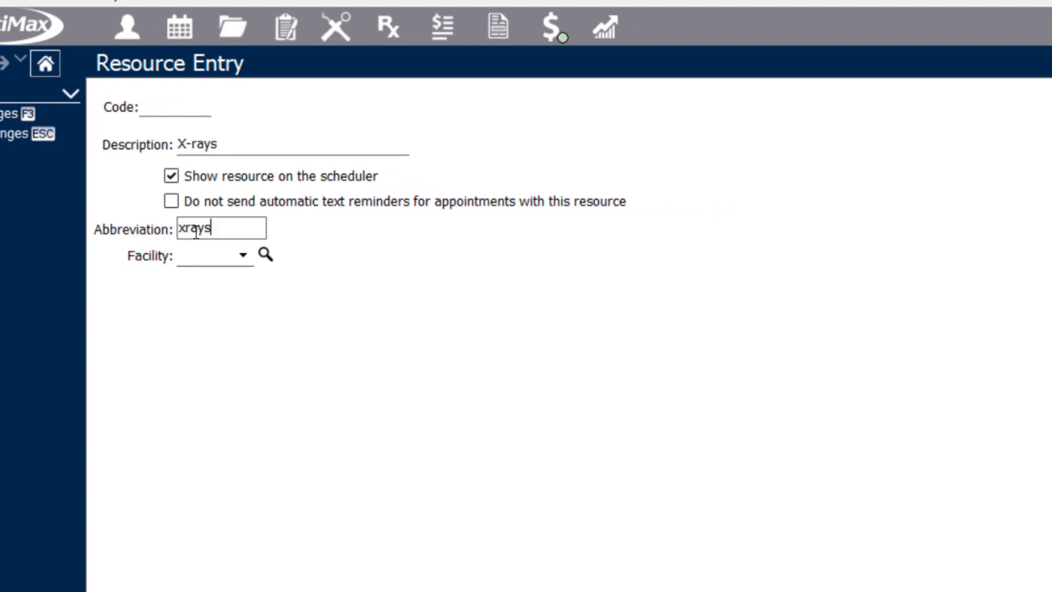
pyautogui.press('Tab')
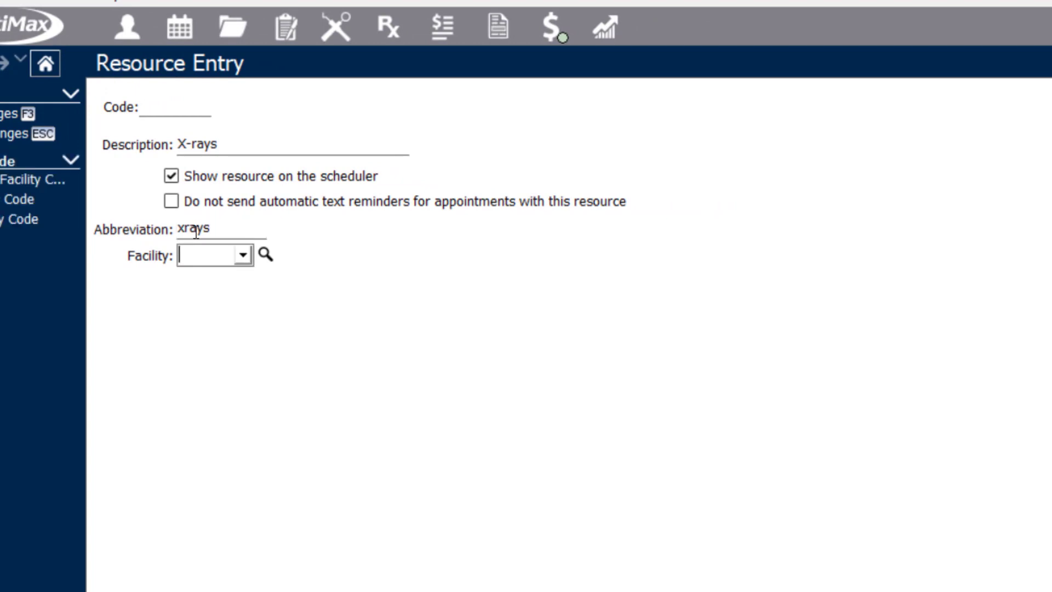
# Set the X-rays resource's facility to EAS00, East office
pyautogui.click(243, 256)
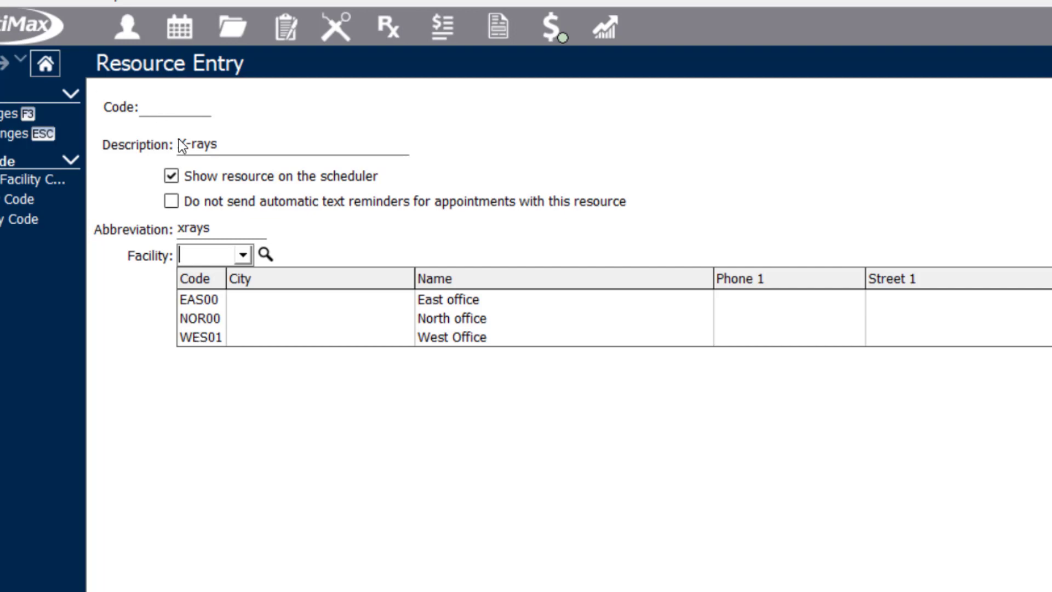
pyautogui.click(201, 300)
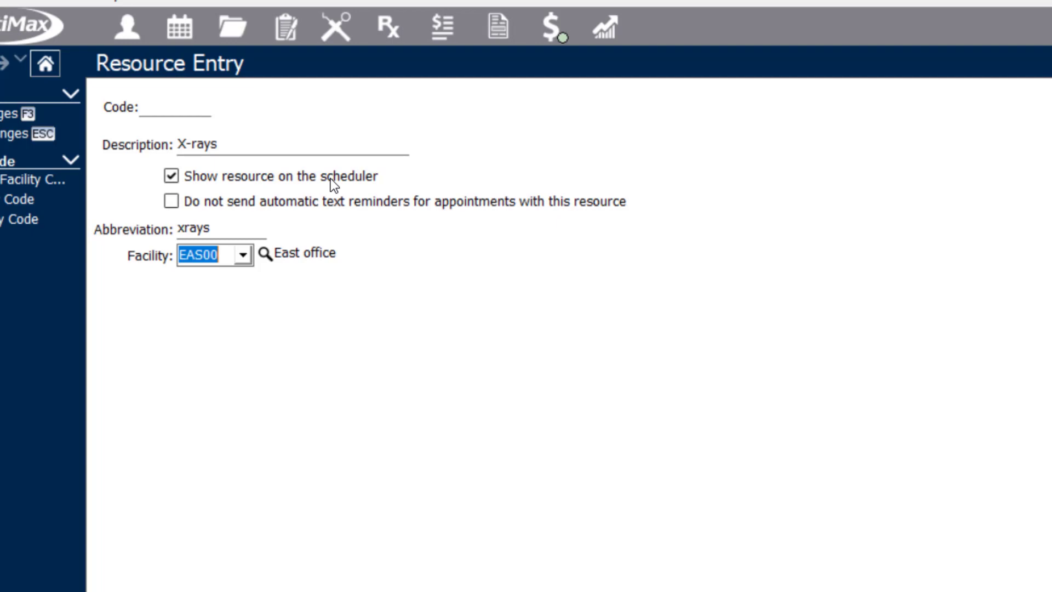
# Tick 'Do not send automatic text reminders' for appointments with the X-rays resource
pyautogui.click(172, 177)
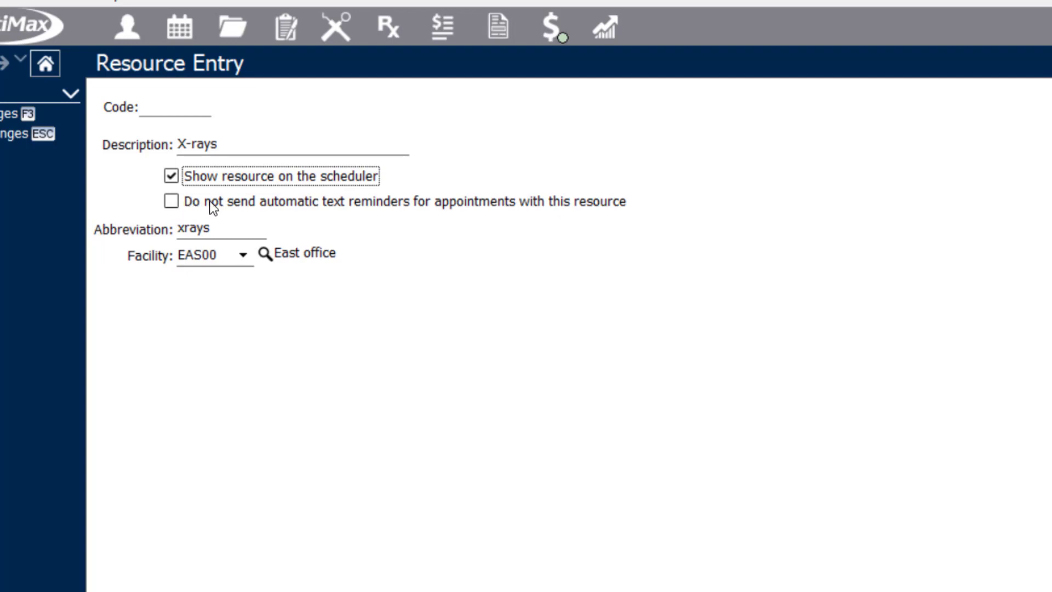
pyautogui.click(171, 201)
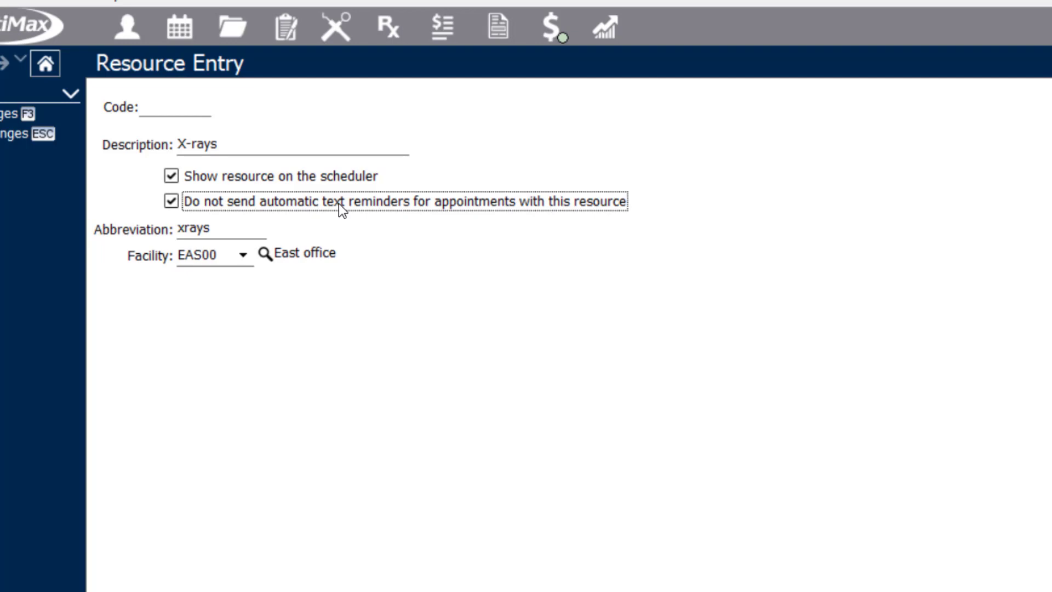
pyautogui.click(171, 108)
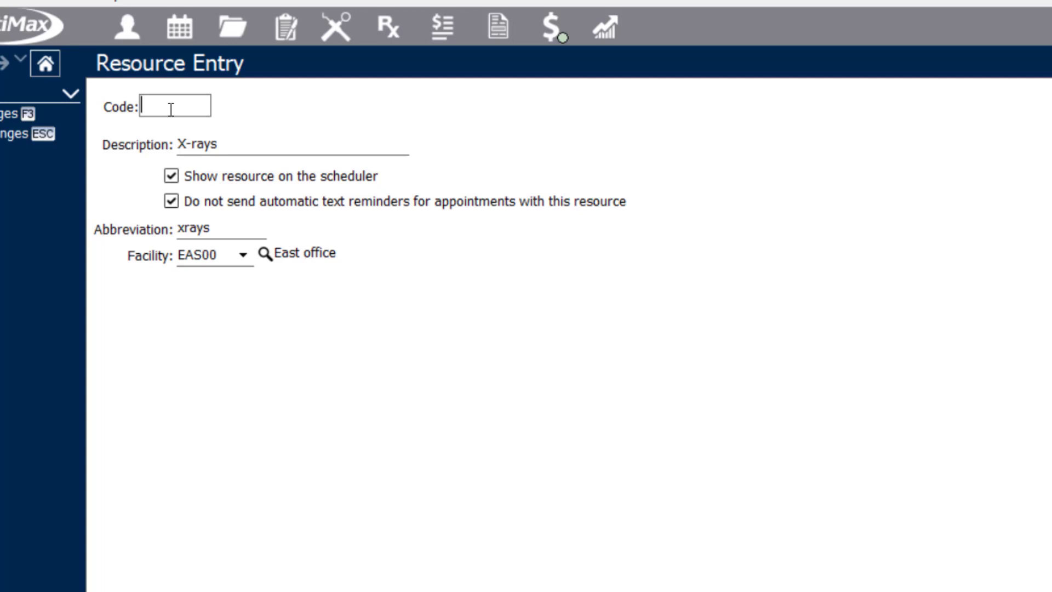
# Enter code OP4, save the X-rays resource, and return to the November 7 schedule
pyautogui.write('OP4')
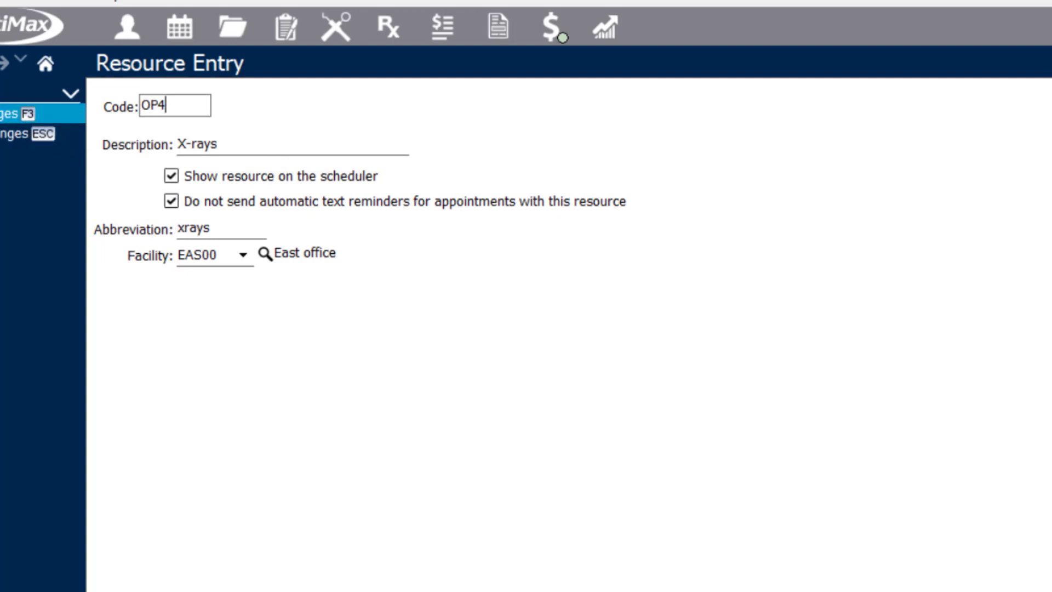
pyautogui.click(241, 256)
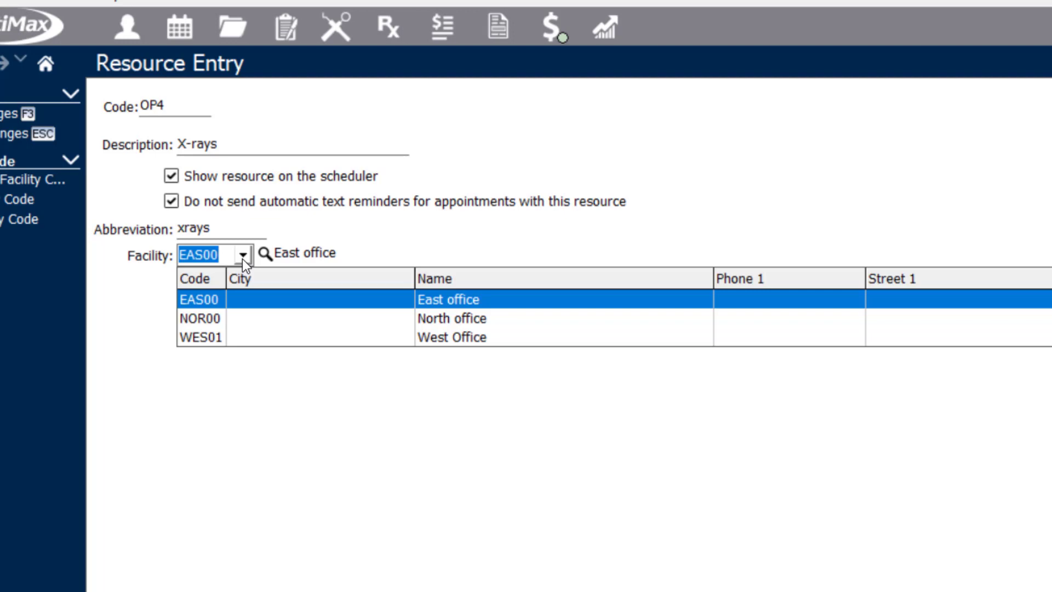
pyautogui.click(17, 142)
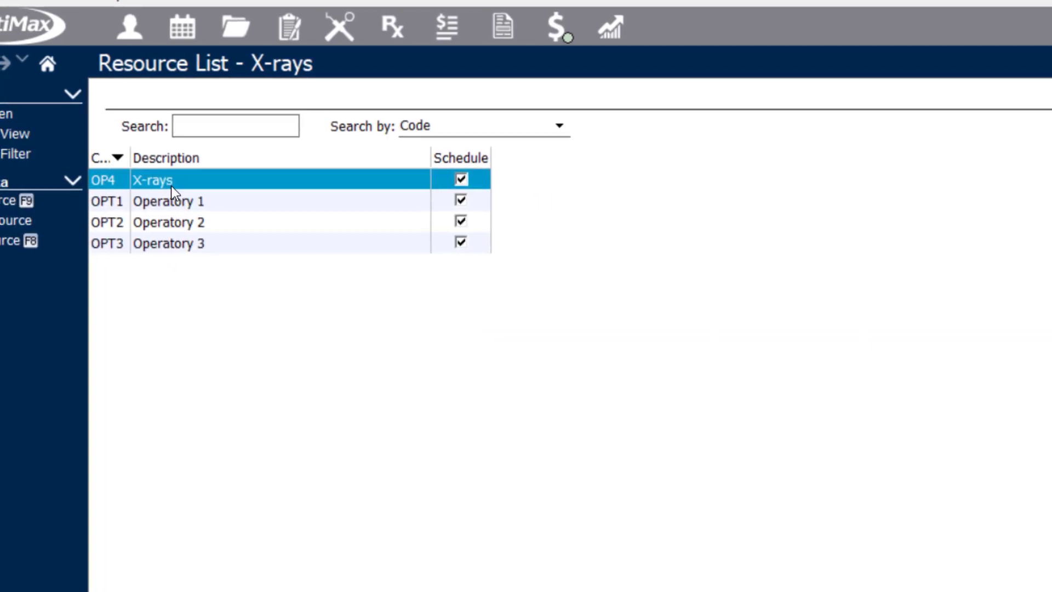
pyautogui.click(191, 28)
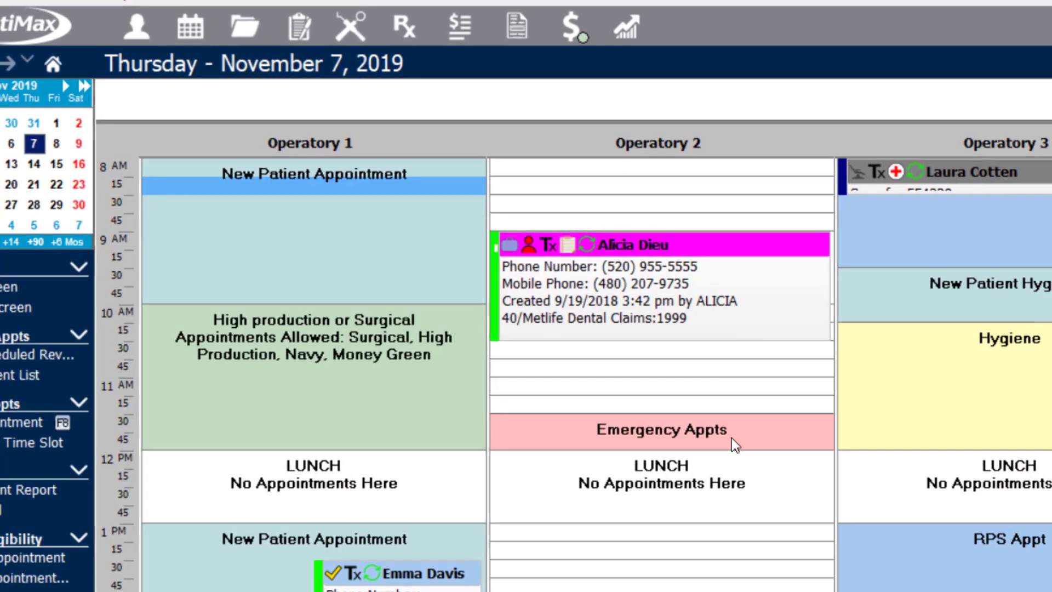